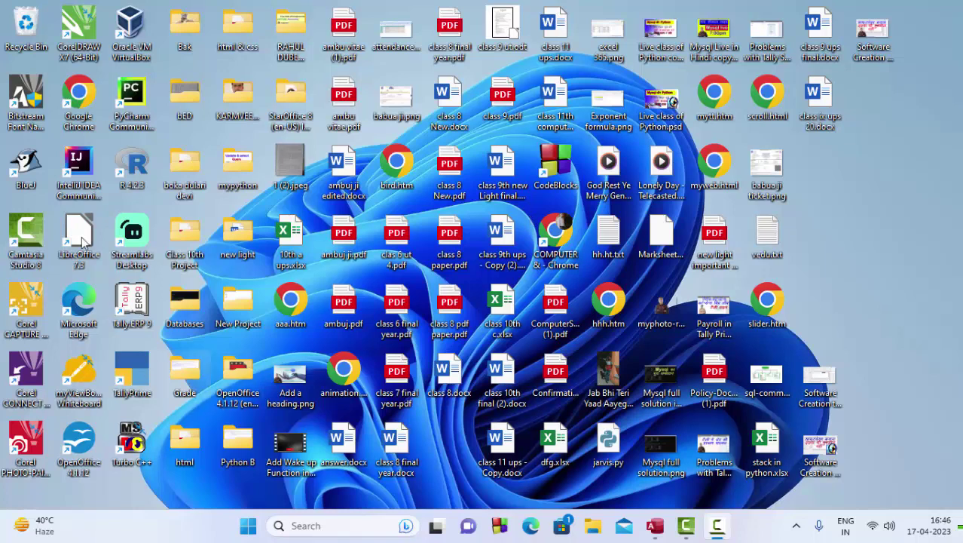
Step: Refresh the desktop twice from its right-click menu
right_click(847, 148)
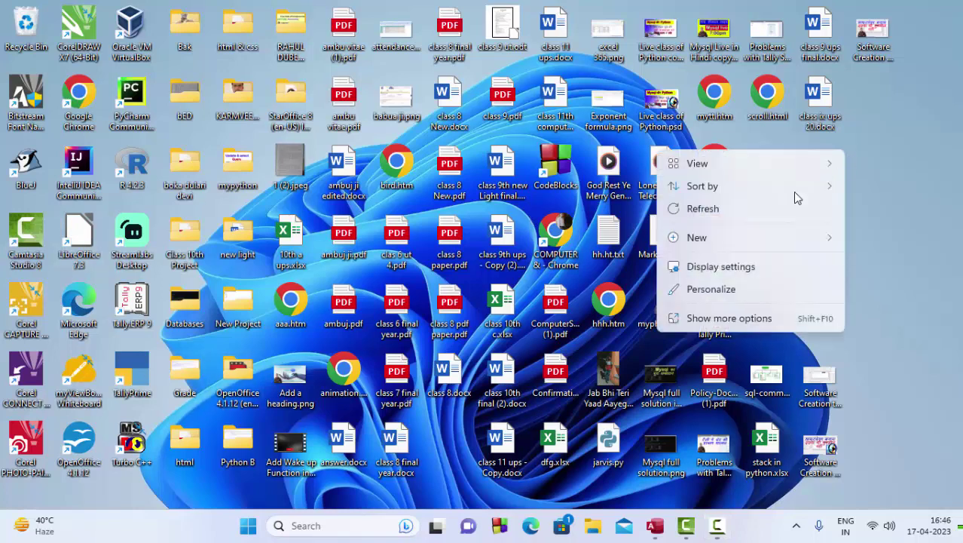
left_click(764, 209)
right_click(861, 184)
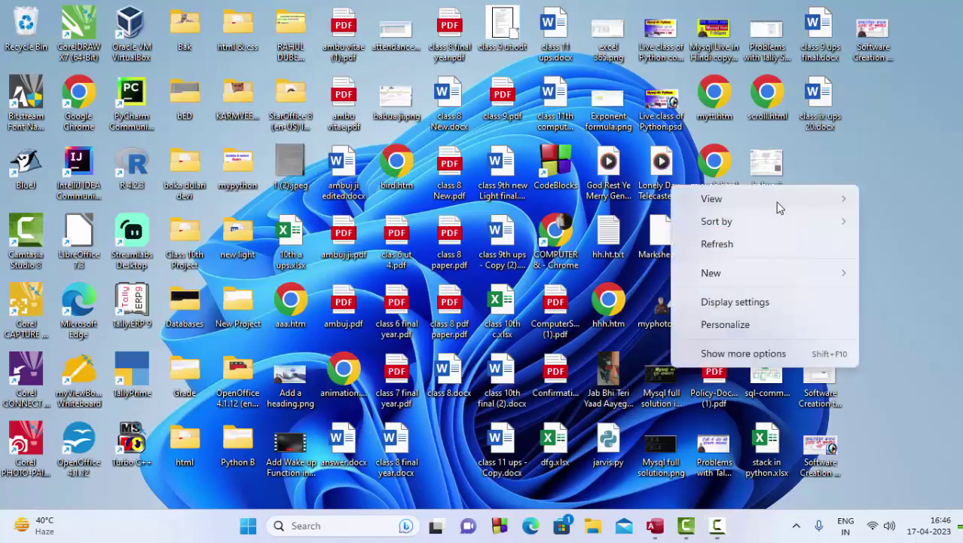
left_click(697, 243)
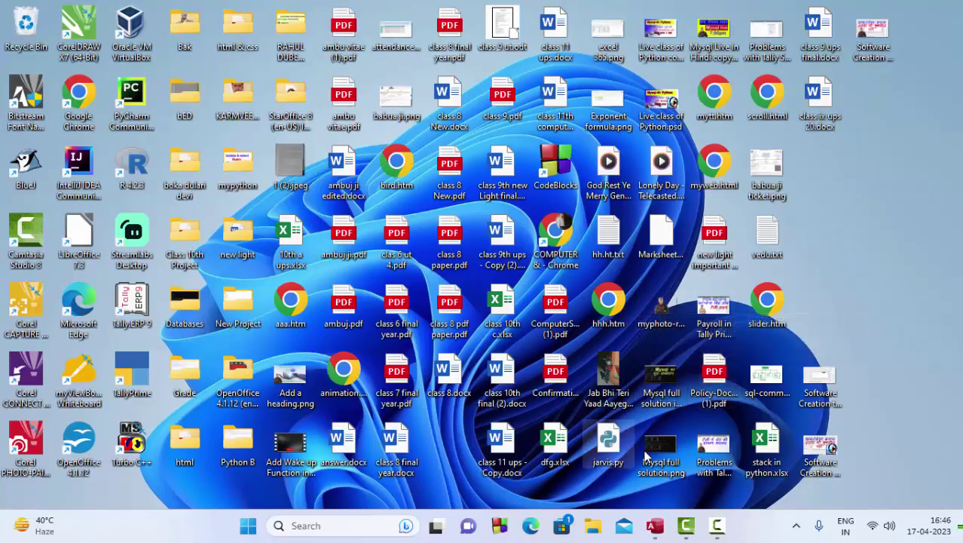
Step: In Access, check MySchool's fields in Design View, return to Datasheet View, and close the table
left_click(655, 526)
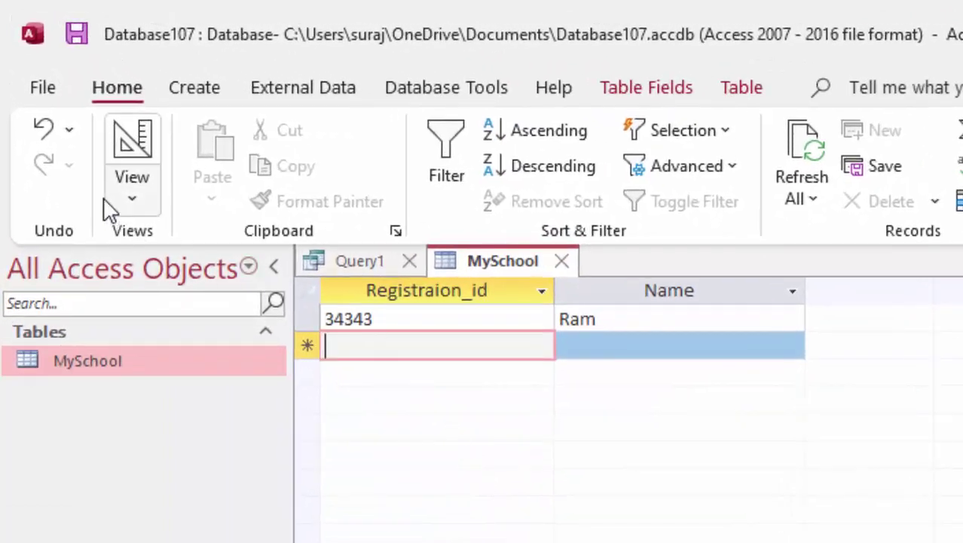
left_click(113, 192)
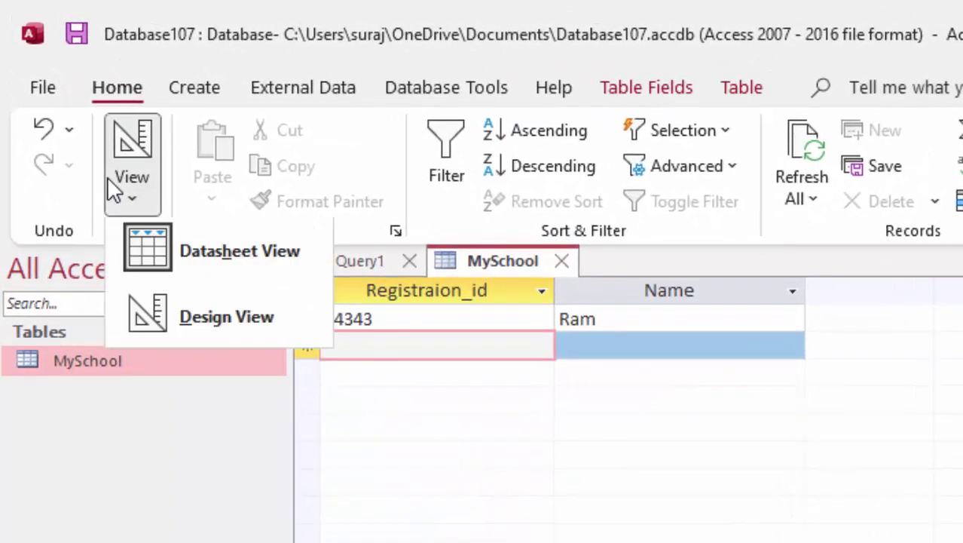
left_click(201, 341)
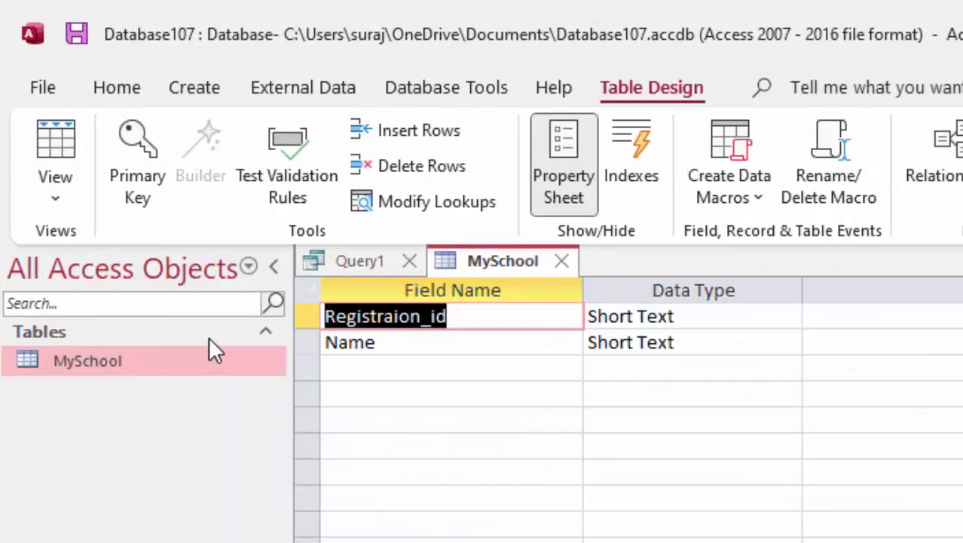
left_click(41, 143)
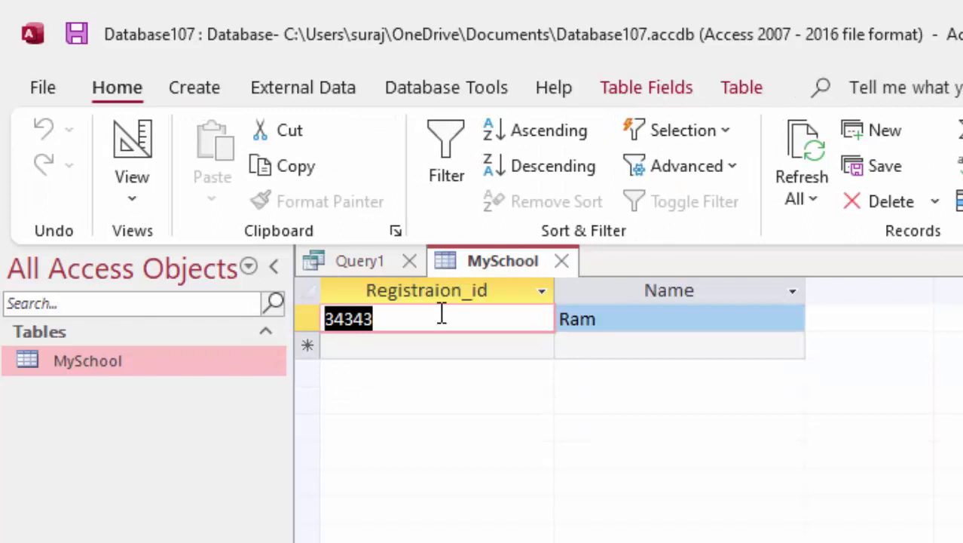
left_click(562, 261)
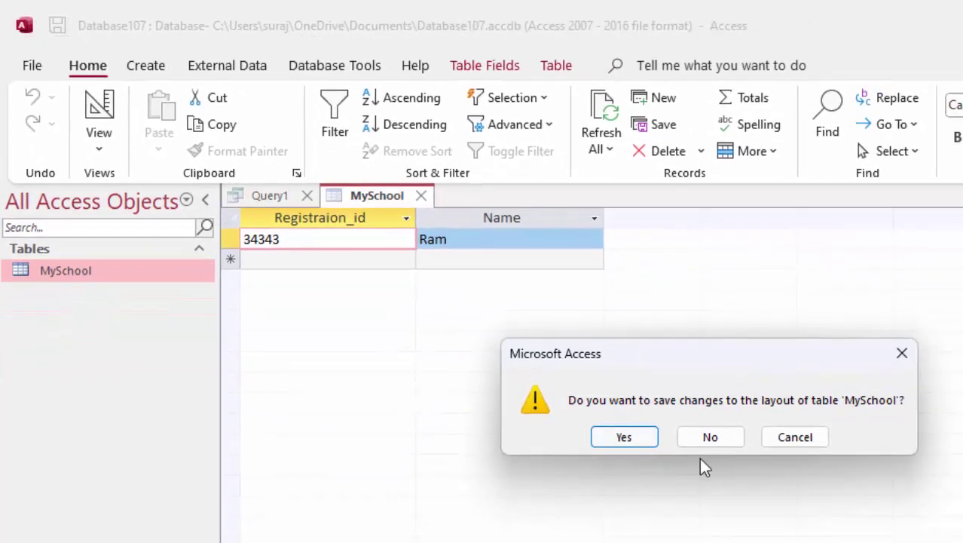
left_click(710, 426)
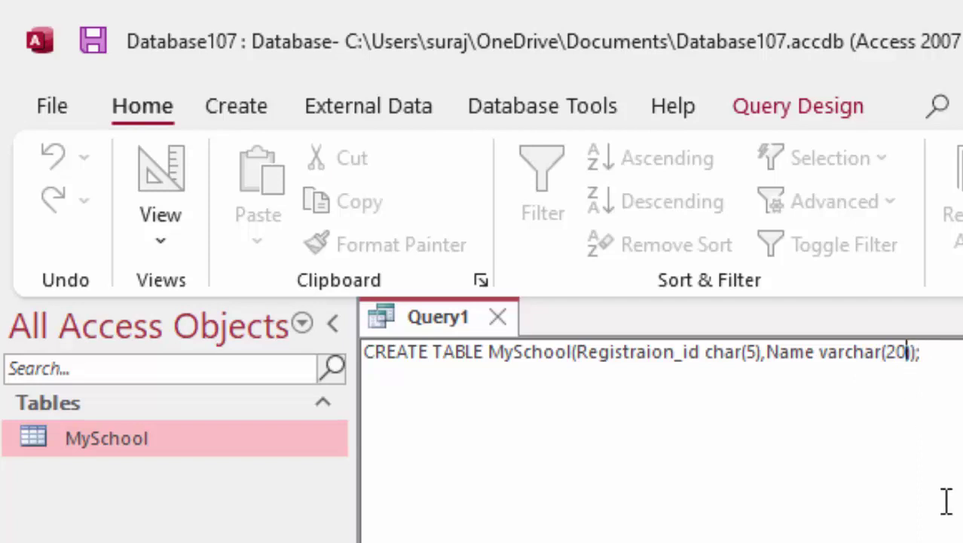
Step: Change Name from varchar(20) to varchar(5) in Query1 and reopen the MySchool datasheet
key("BackSpace")
key("BackSpace")
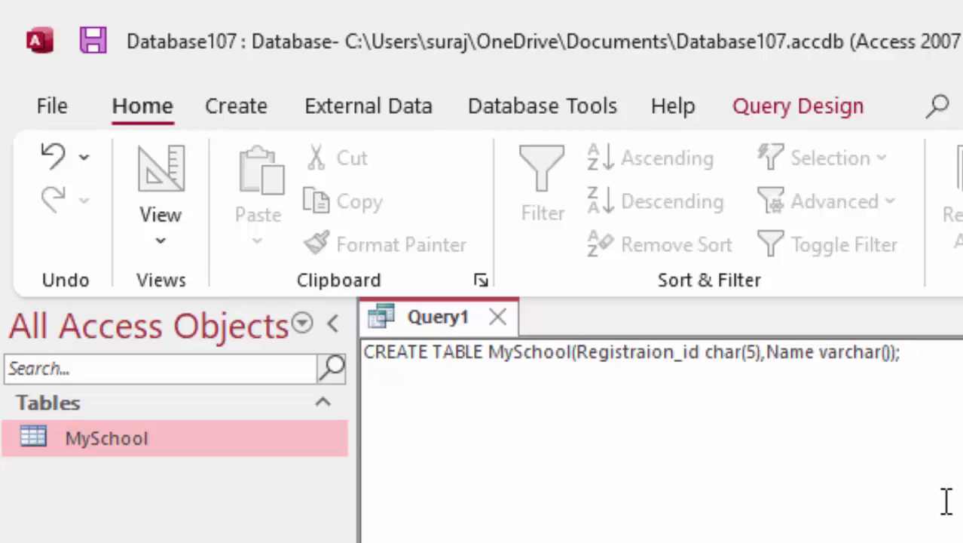
type("5")
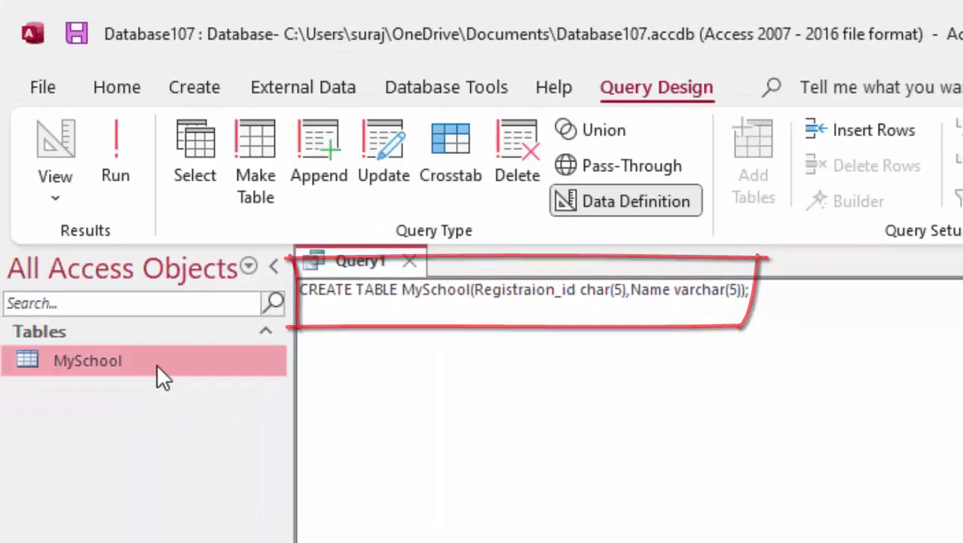
double_click(157, 363)
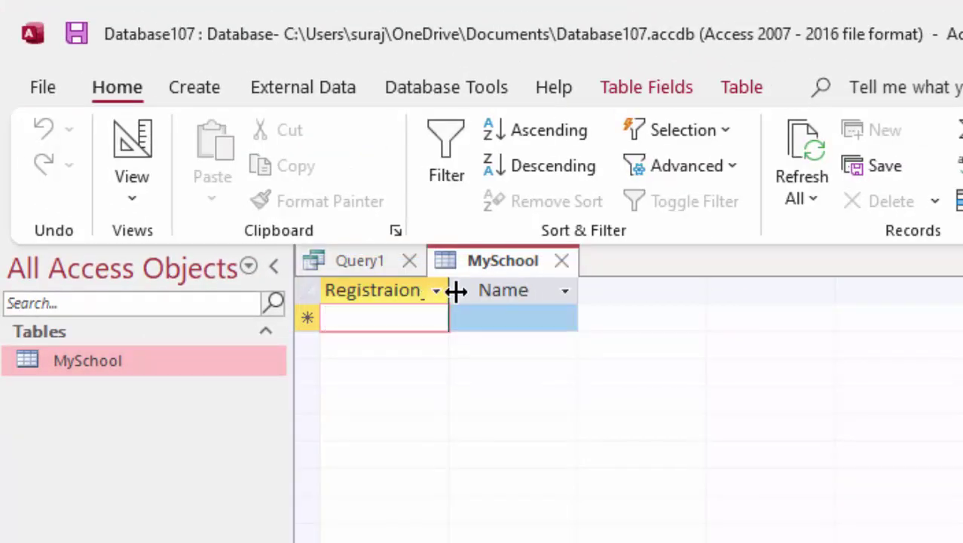
Step: Widen the Registraion_id column, type AAAA into a new record, and go back to Query1
left_click_drag(450, 291, 567, 400)
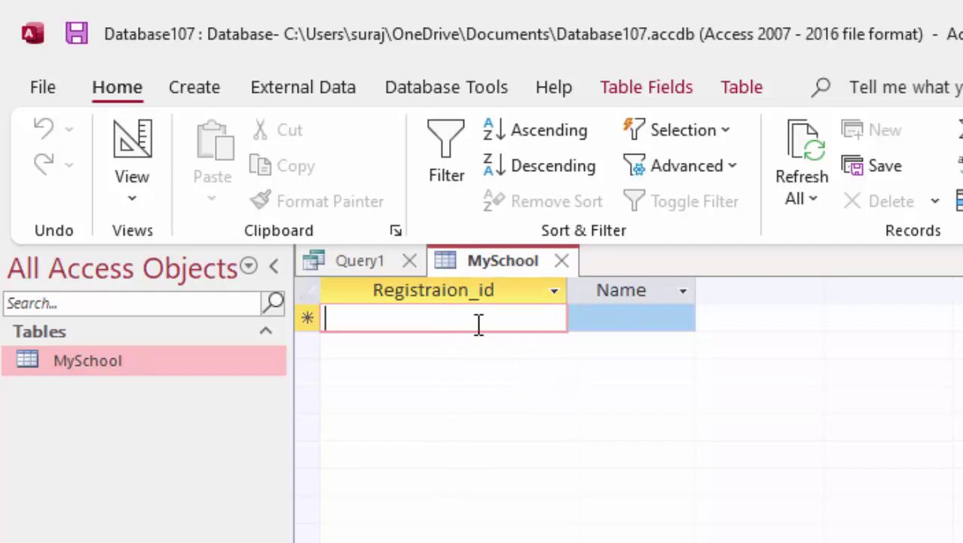
type("AA")
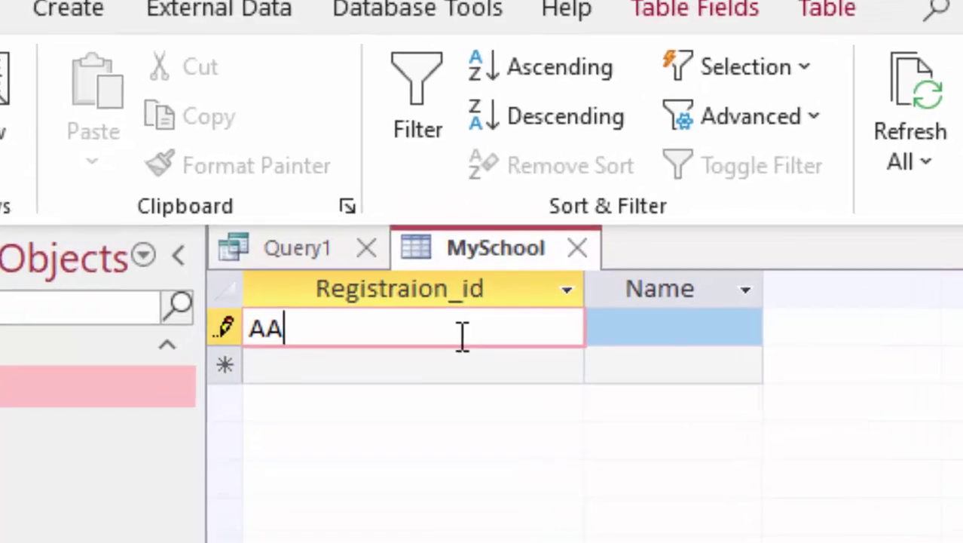
type("AA1")
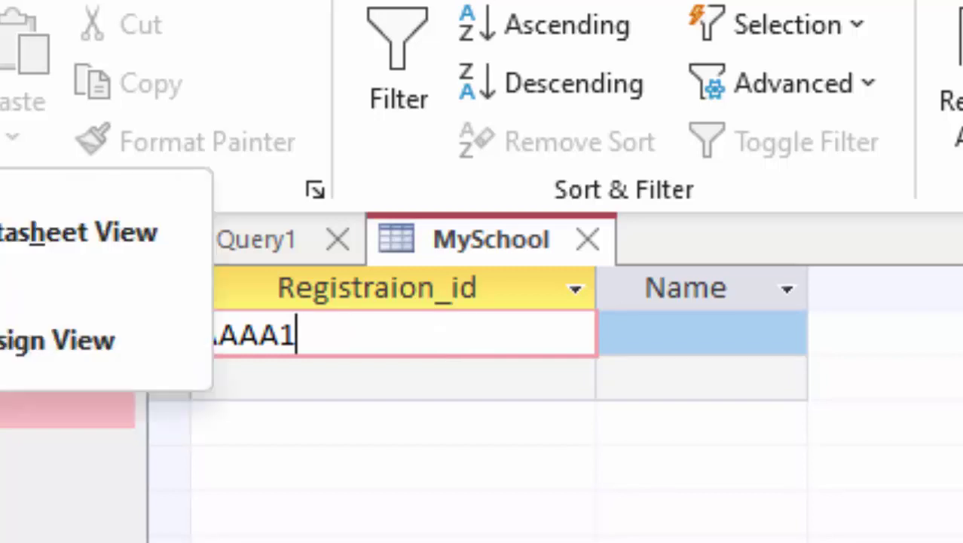
key("Escape")
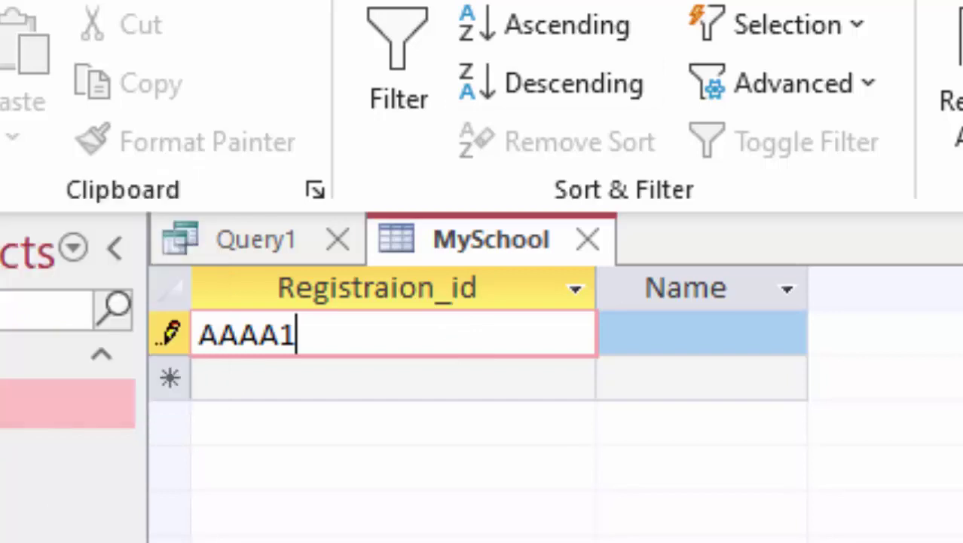
left_click(245, 252)
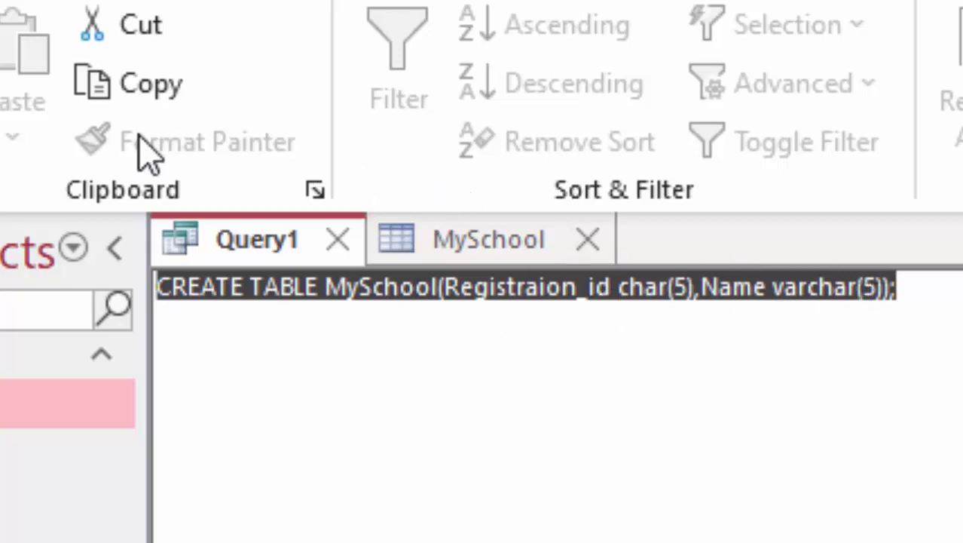
Step: In the MySchool datasheet, enter AAAA as the record's Name and move on
left_click(479, 249)
left_click(650, 345)
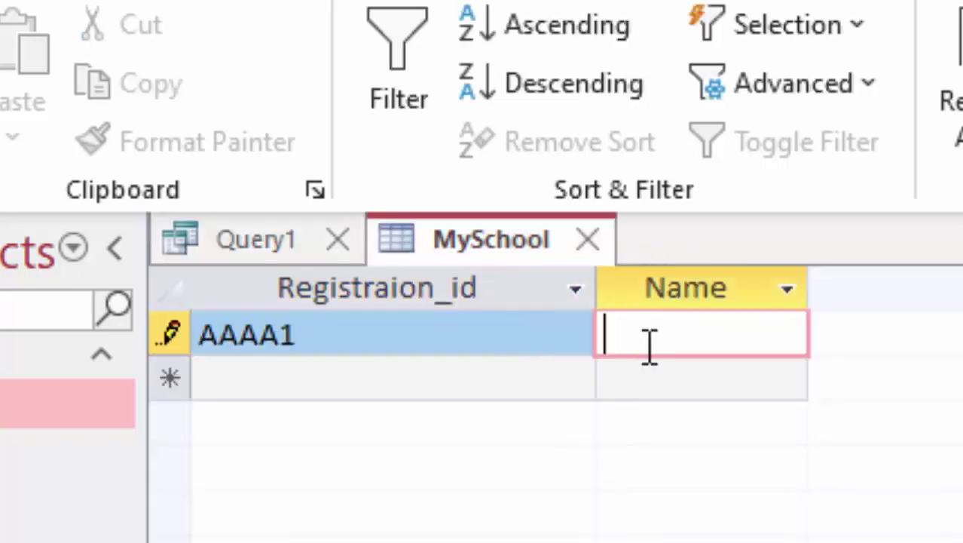
type("AAA")
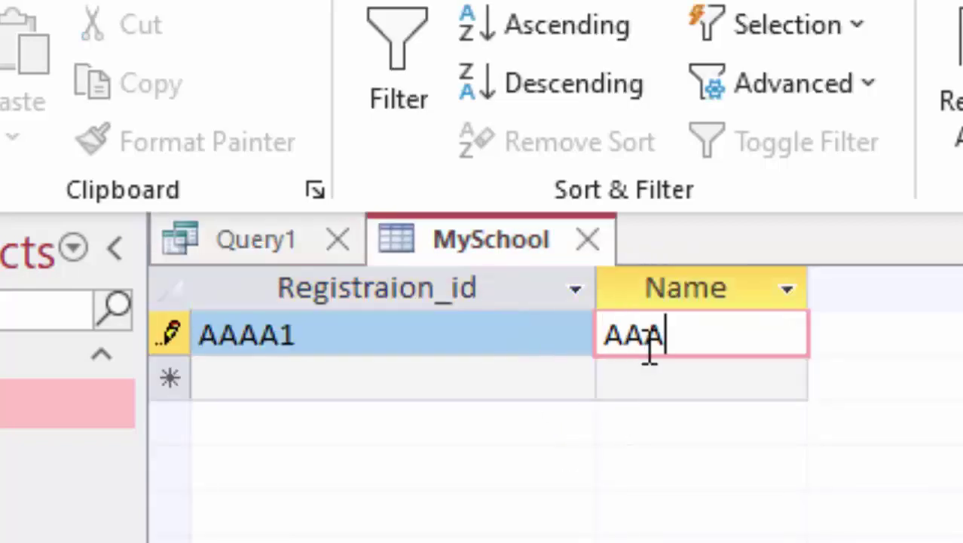
type("A1")
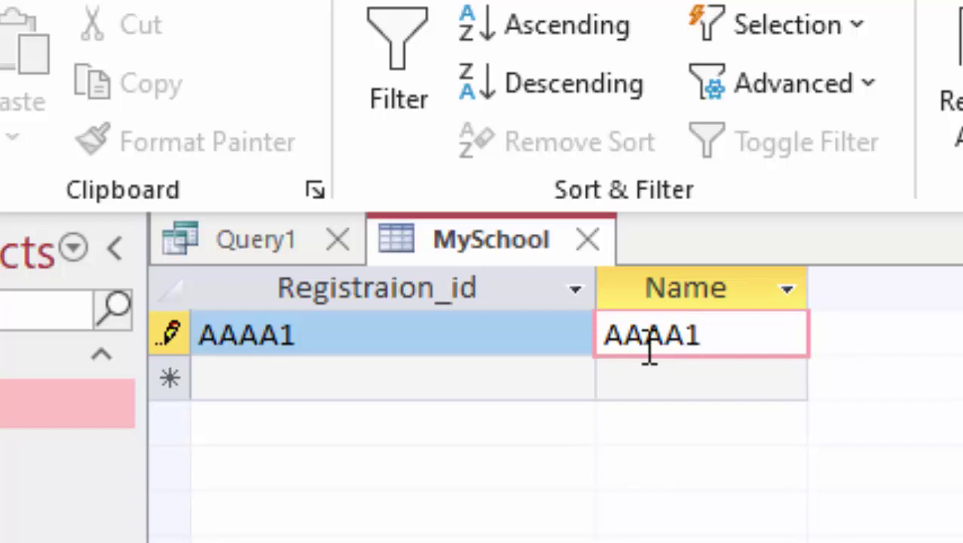
key("Tab")
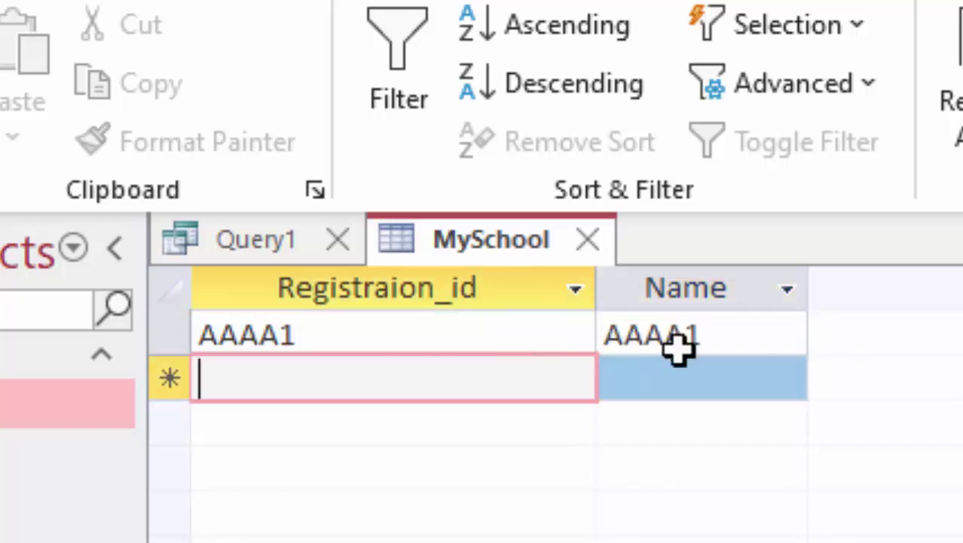
Step: Edit the first record's Name cell, deleting a character and typing 1
left_click(745, 329)
left_click(739, 328)
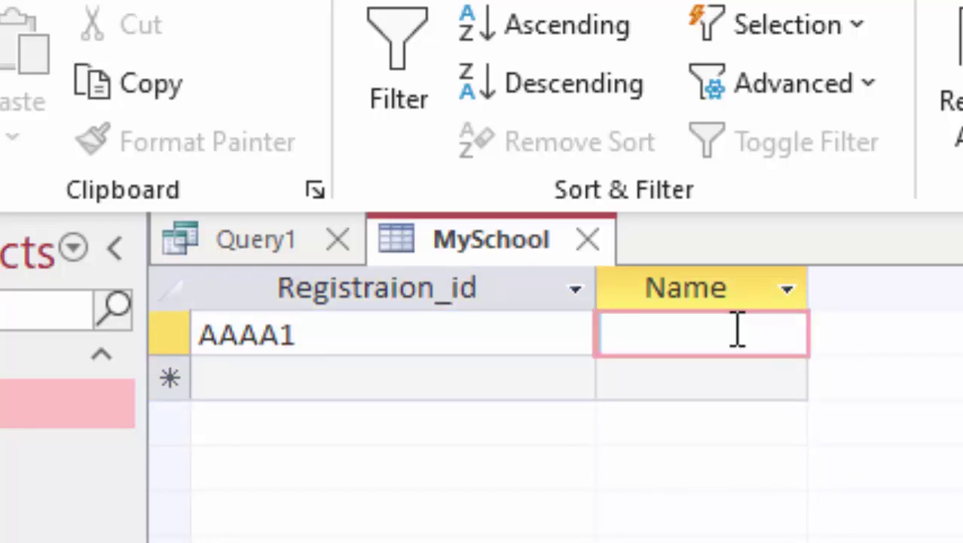
key("BackSpace")
type("123")
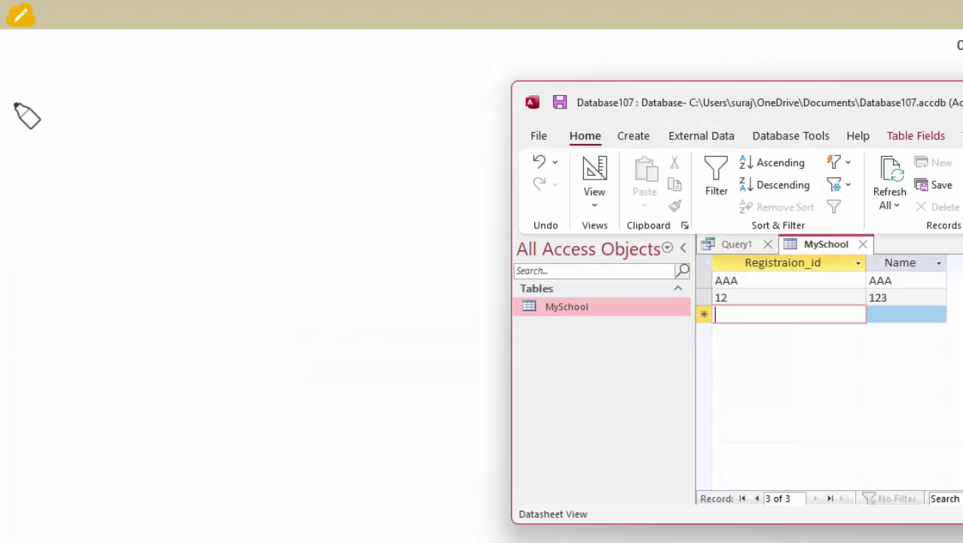
Step: Sketch a red R label with a long red rectangle beside it, then show Query1 again
left_click_drag(65, 95, 63, 126)
mouse_move(51, 91)
left_mouse_down()
mouse_move(67, 89)
mouse_move(84, 129)
left_mouse_up()
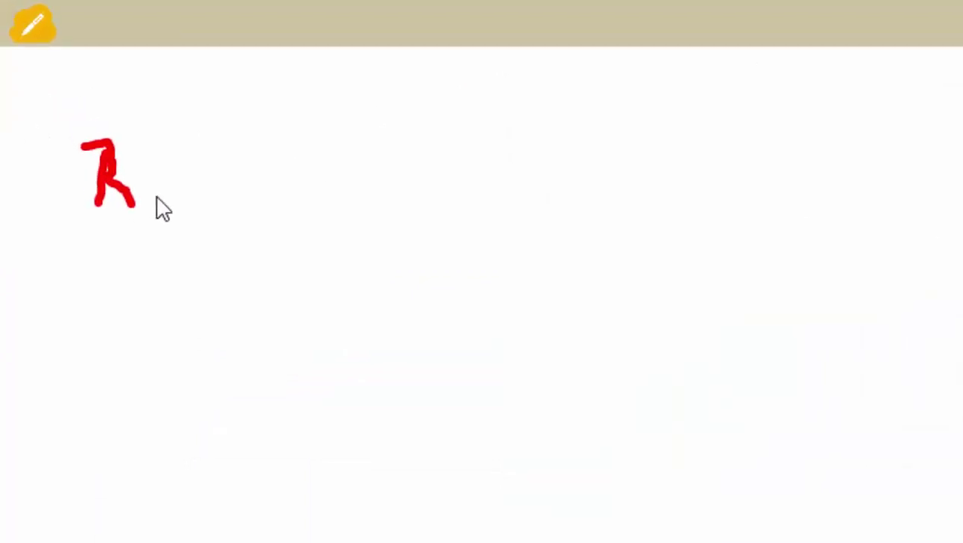
left_click_drag(147, 80, 220, 96)
left_click_drag(397, 166, 397, 283)
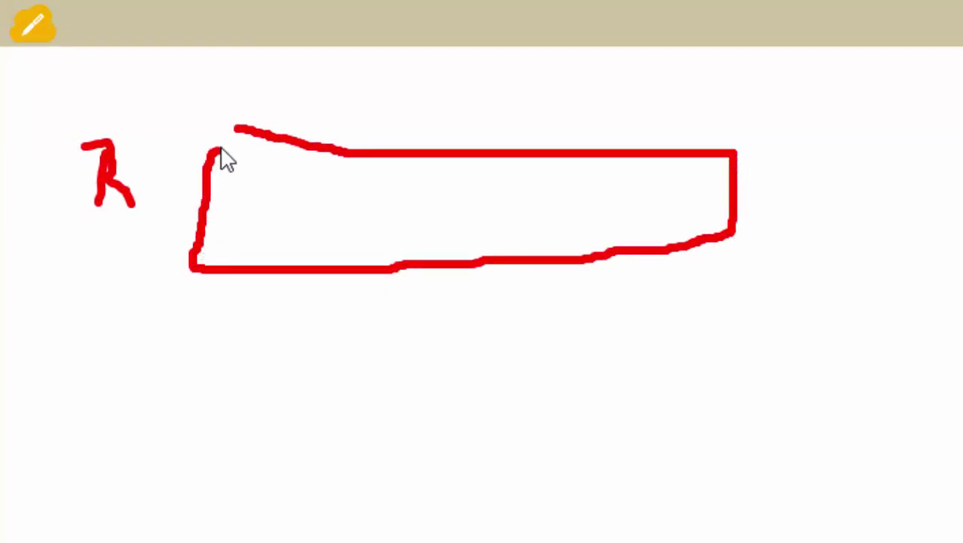
left_click_drag(390, 270, 256, 136)
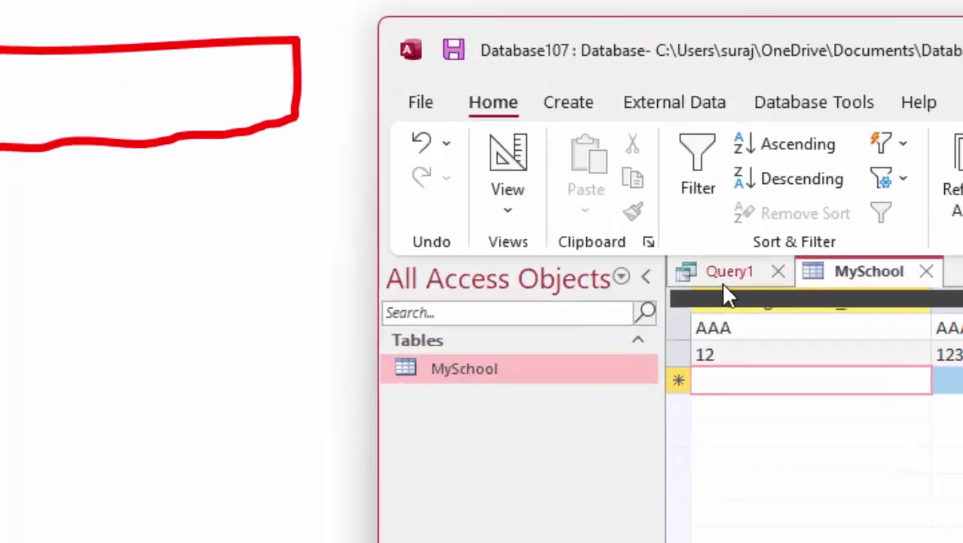
left_click(725, 282)
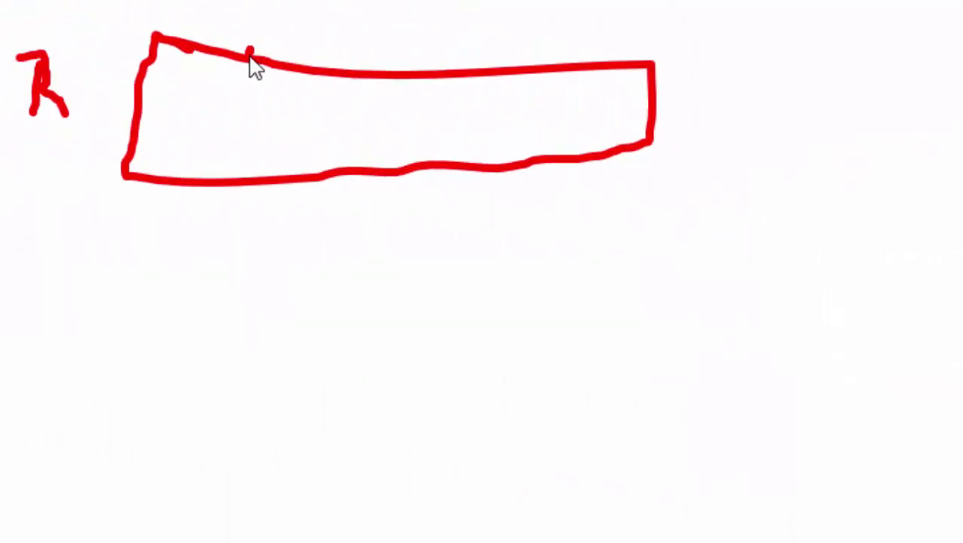
Step: Draw four red vertical dividers, splitting the rectangle into five cells
left_click_drag(250, 59, 243, 186)
left_click_drag(358, 86, 356, 167)
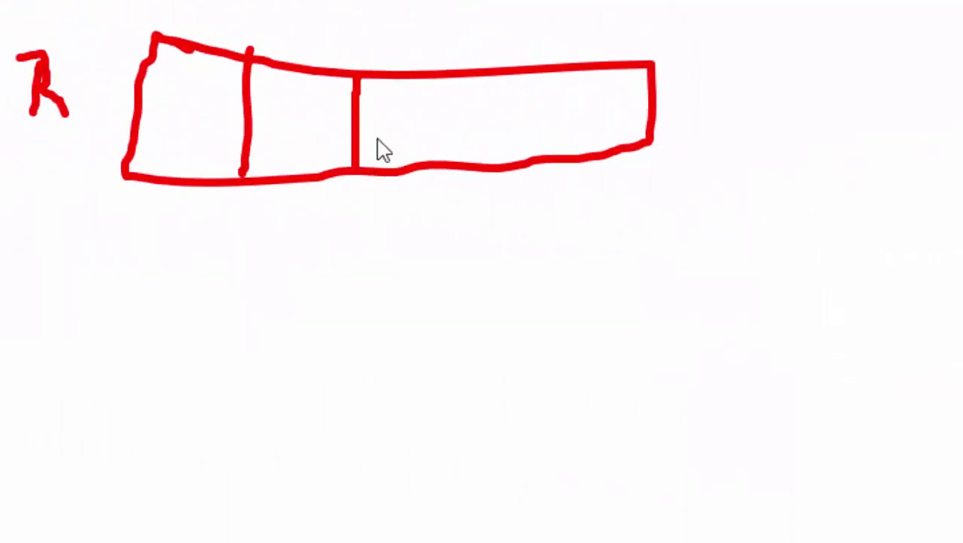
left_click_drag(461, 79, 457, 162)
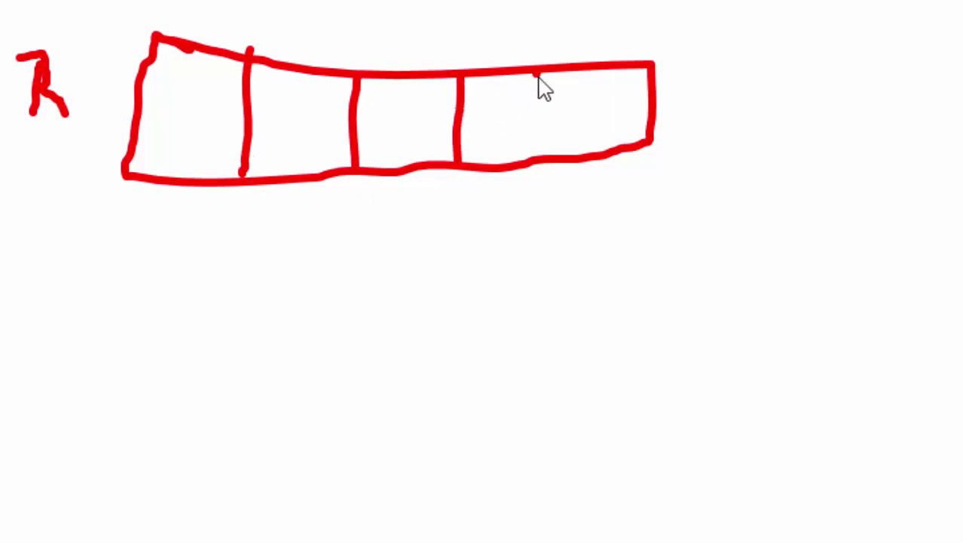
left_click_drag(538, 75, 540, 155)
Step: Handwrite R and A in the first two red cells
left_click_drag(177, 96, 178, 126)
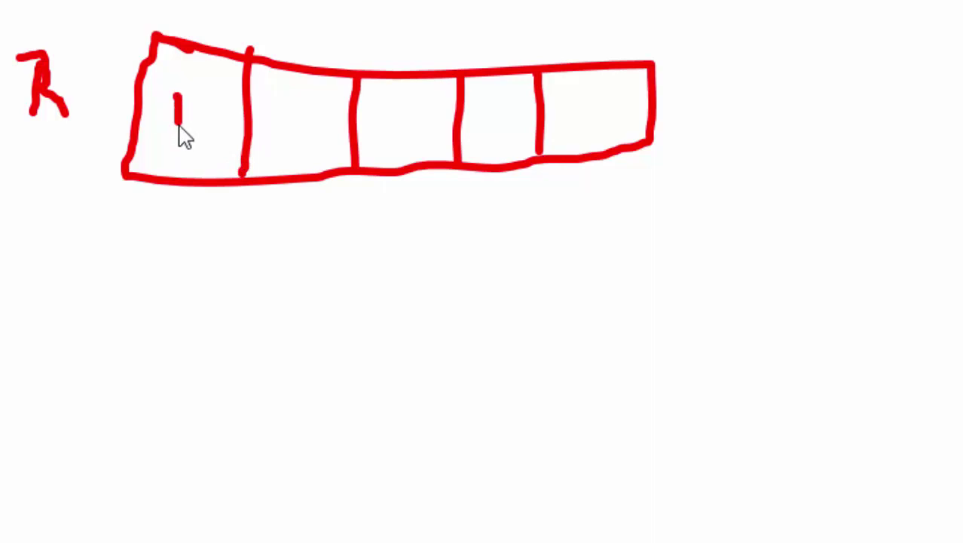
left_click(165, 84)
mouse_move(165, 84)
left_mouse_down()
mouse_move(214, 127)
mouse_move(292, 134)
mouse_move(301, 112)
left_mouse_up()
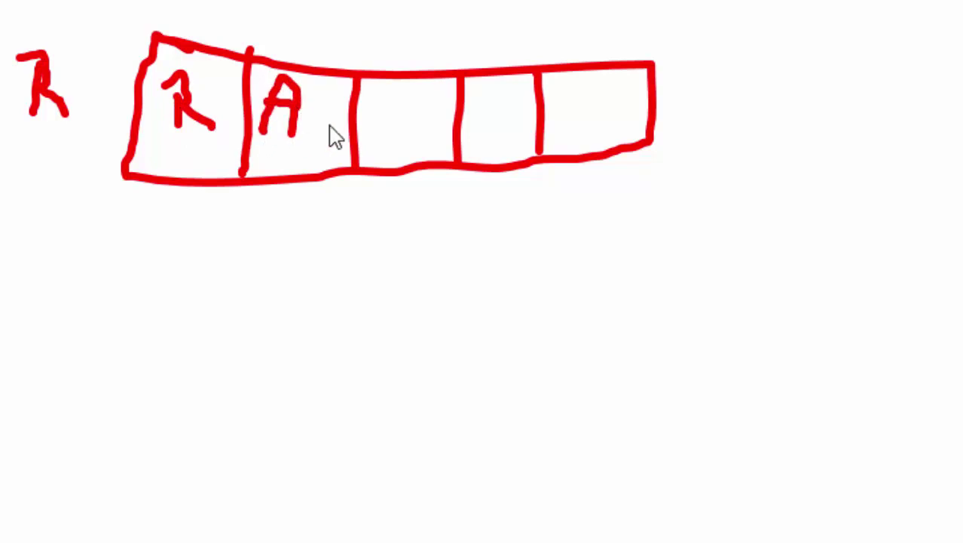
mouse_move(368, 144)
left_mouse_down()
mouse_move(369, 98)
mouse_move(407, 129)
left_mouse_up()
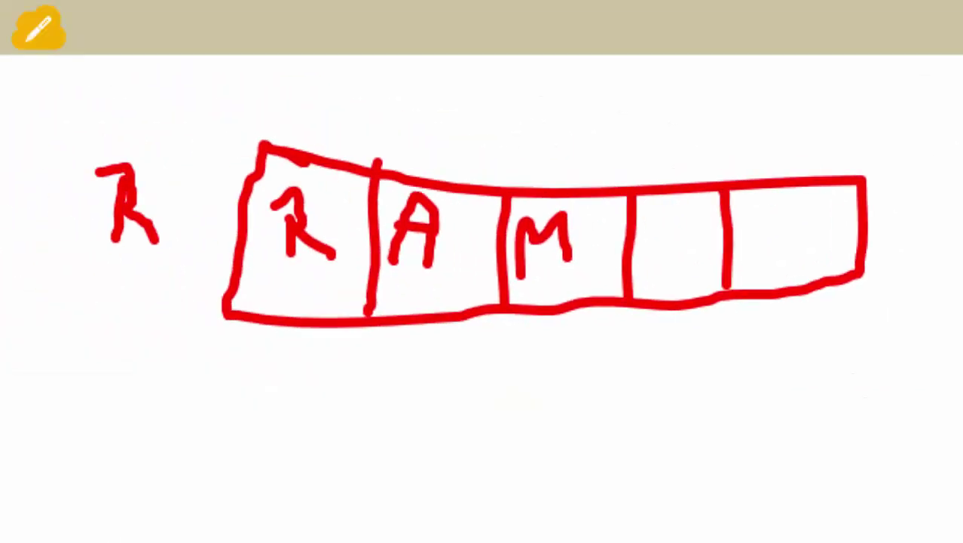
Step: Write a blue N label and draw a five-cell blue box below the red row
left_click_drag(101, 537, 188, 329)
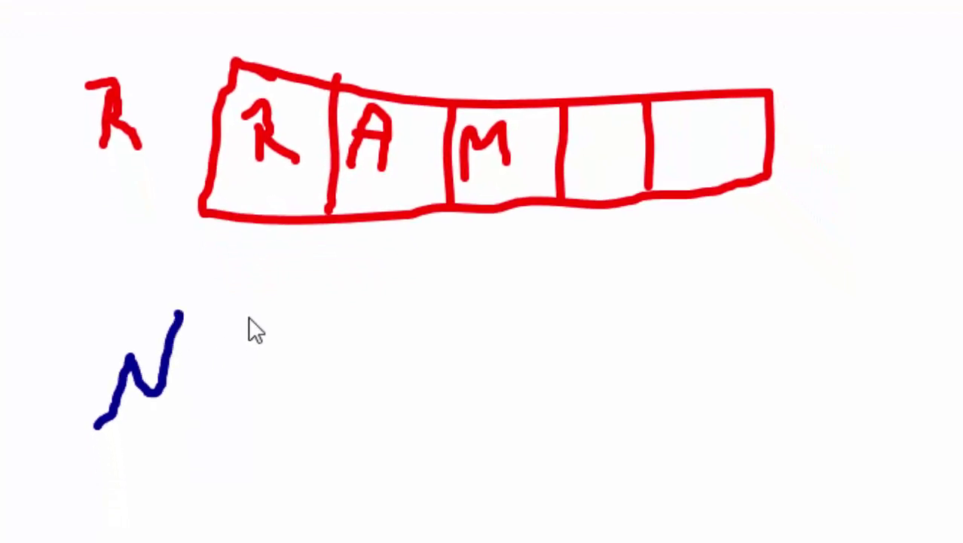
mouse_move(243, 317)
left_mouse_down()
mouse_move(415, 310)
mouse_move(697, 337)
left_mouse_up()
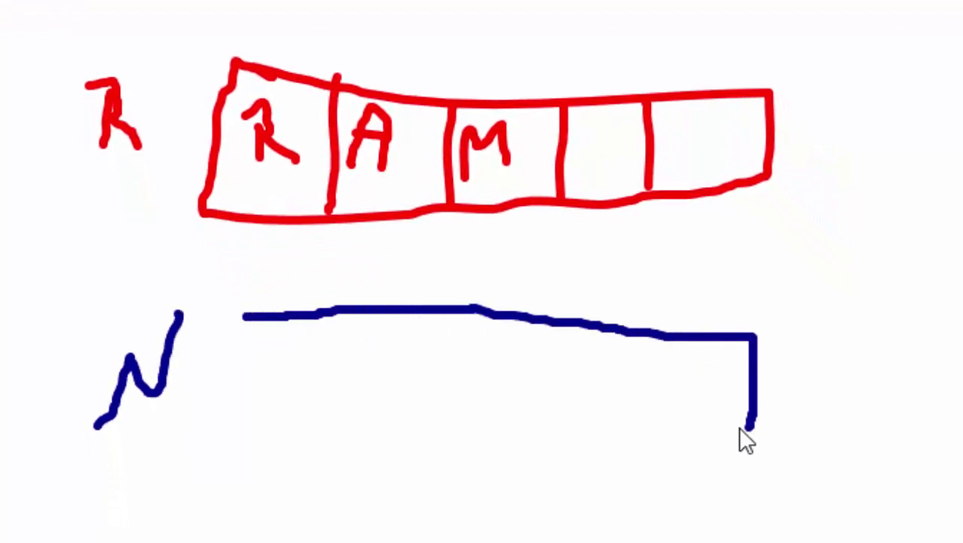
mouse_move(740, 428)
left_mouse_down()
mouse_move(243, 434)
mouse_move(262, 369)
mouse_move(263, 316)
left_mouse_up()
left_click_drag(354, 317, 371, 437)
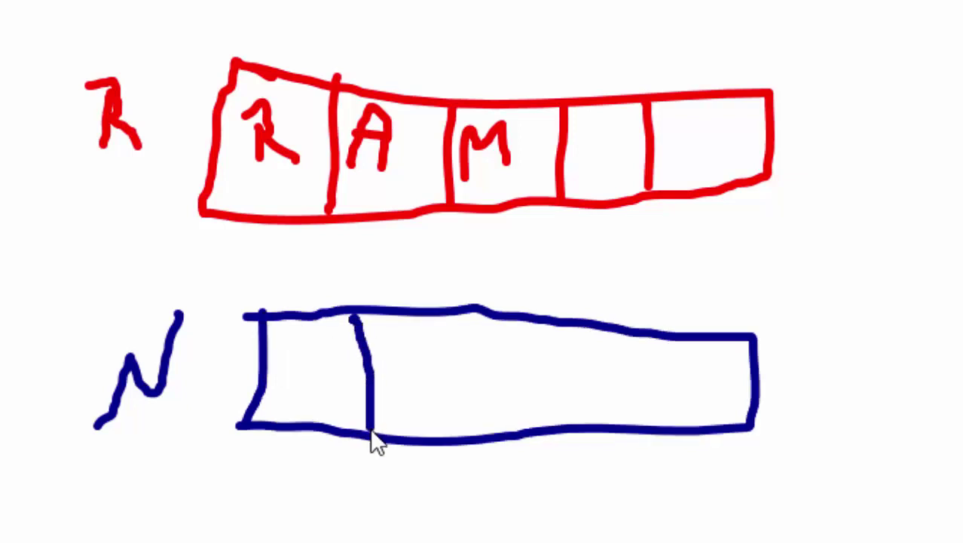
left_click_drag(415, 308, 420, 345)
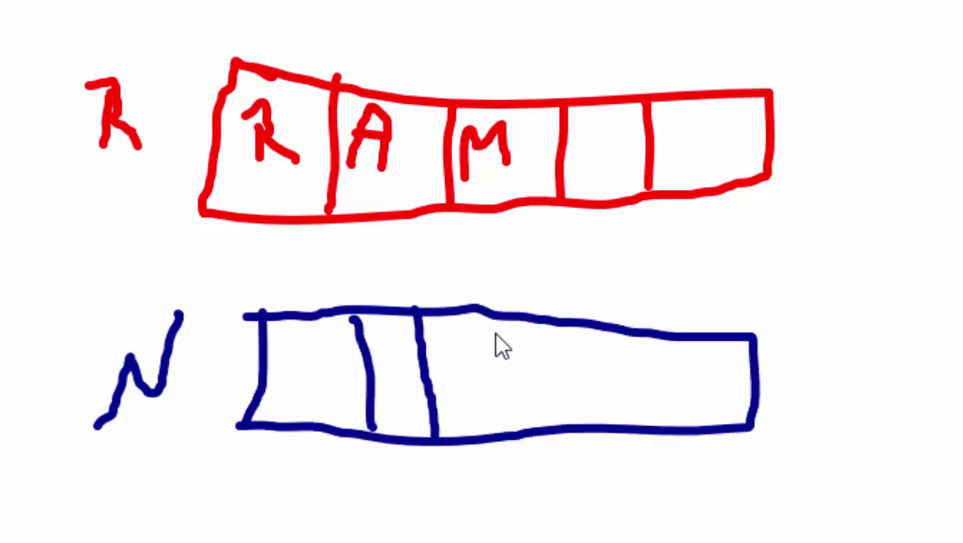
left_click_drag(511, 320, 533, 436)
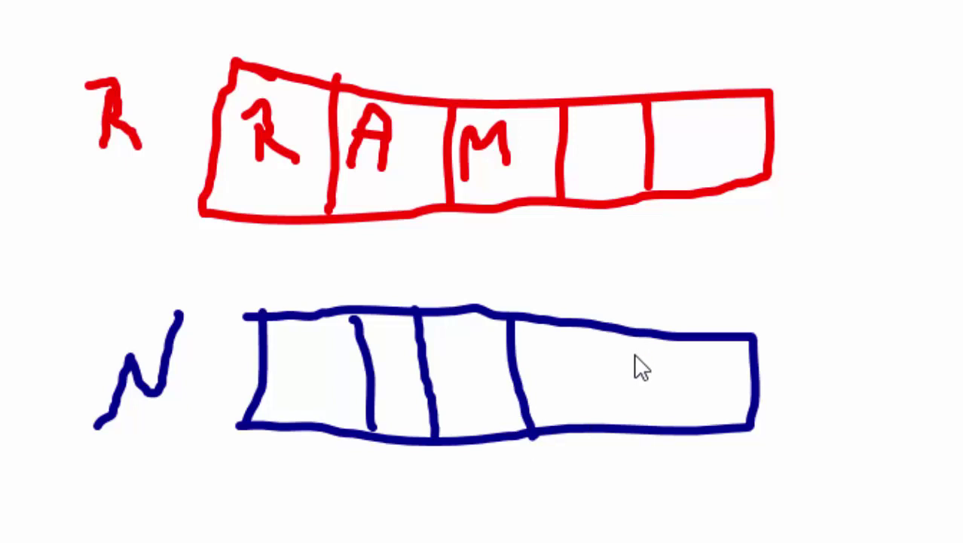
left_click_drag(631, 335, 641, 422)
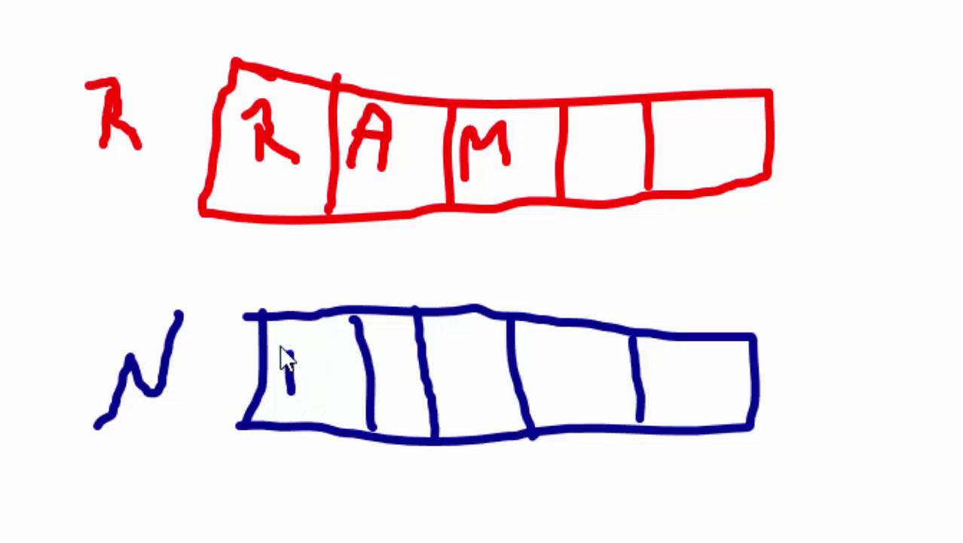
Step: Write R, A and M in the first three blue cells
mouse_move(280, 347)
left_mouse_down()
mouse_move(295, 337)
mouse_move(313, 381)
left_mouse_up()
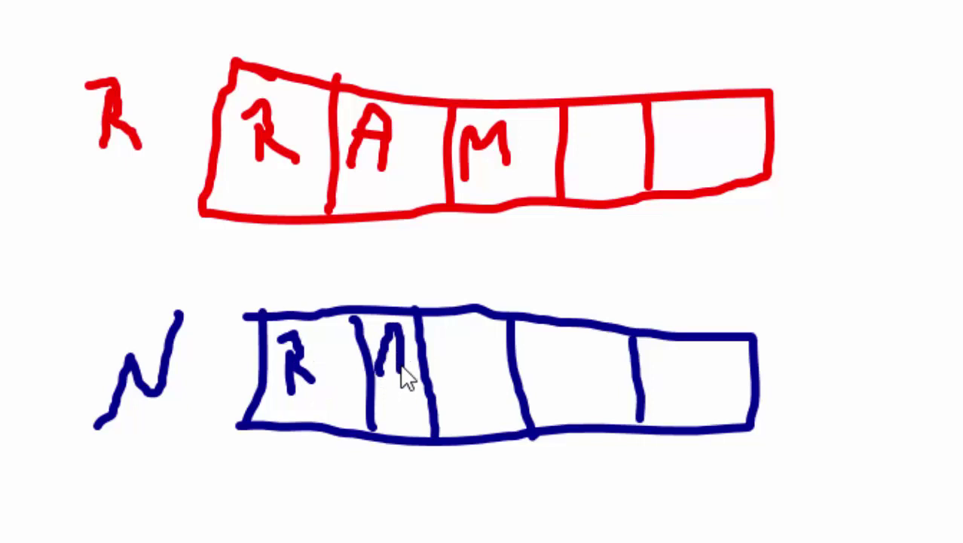
left_click_drag(384, 355, 405, 352)
mouse_move(440, 387)
left_mouse_down()
mouse_move(456, 344)
mouse_move(496, 367)
left_mouse_up()
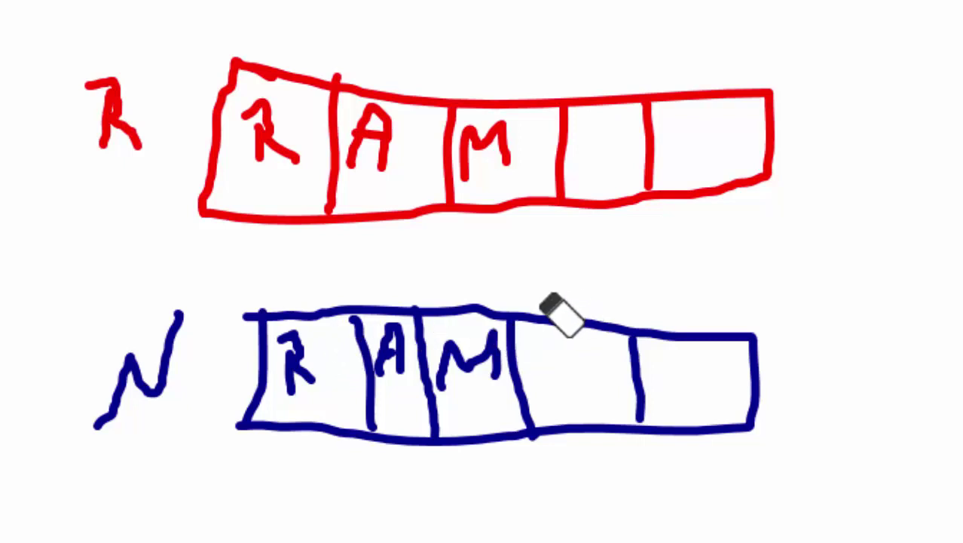
Step: Erase the blue box's two empty right-hand cells, leaving only R, A, M
mouse_move(550, 330)
left_mouse_down()
mouse_move(542, 301)
mouse_move(749, 358)
mouse_move(744, 430)
mouse_move(646, 417)
mouse_move(633, 389)
mouse_move(604, 423)
mouse_move(561, 430)
left_mouse_up()
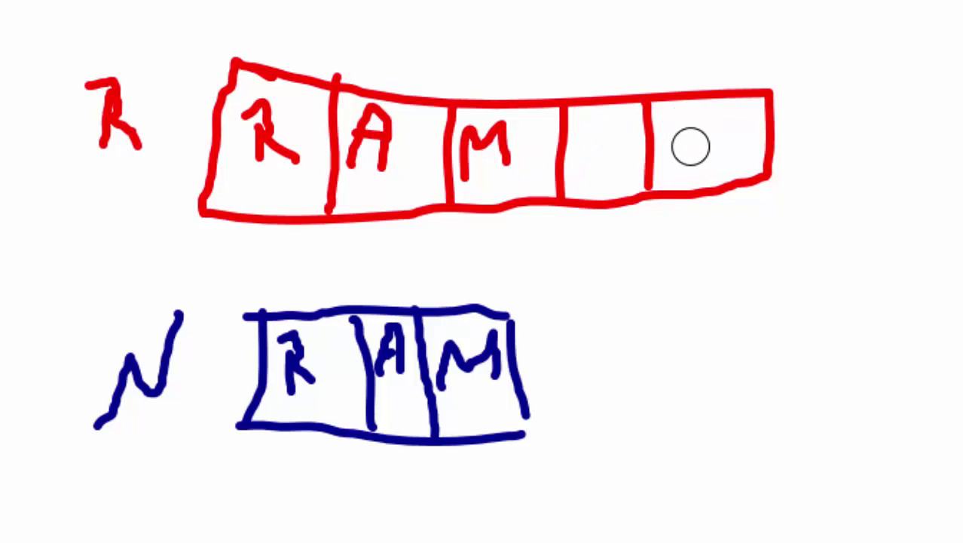
left_click_drag(641, 154, 652, 162)
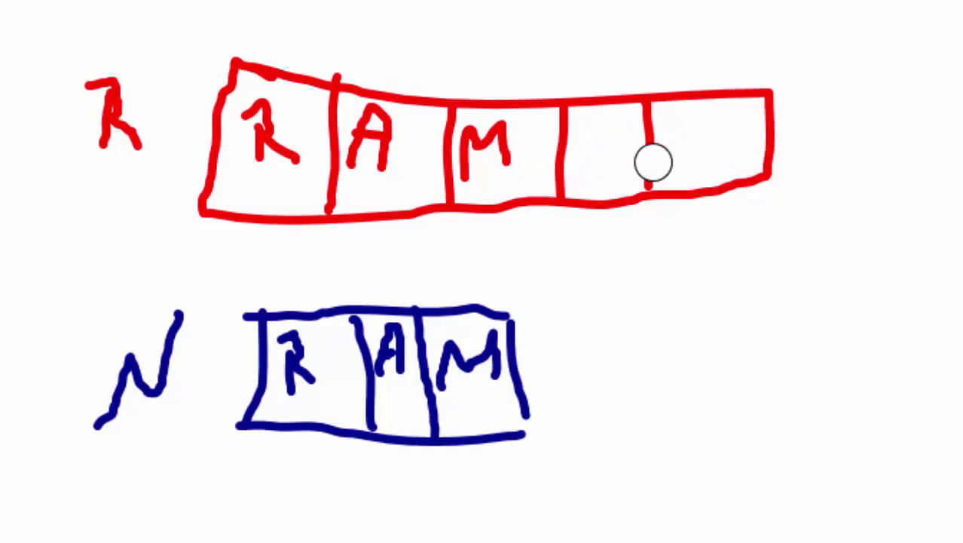